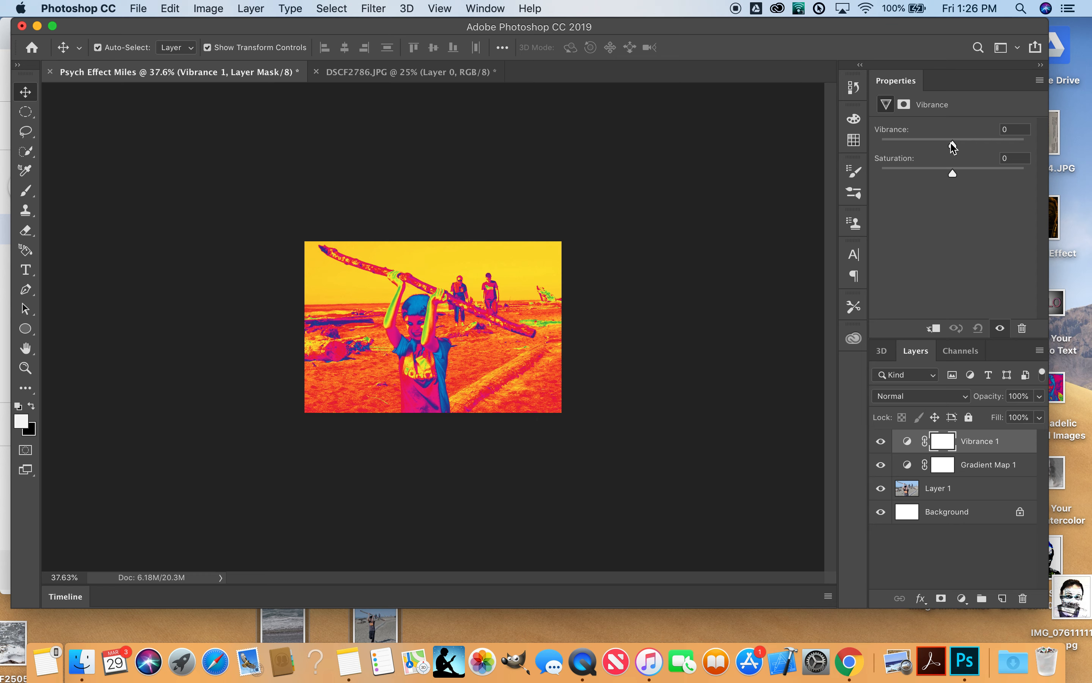
- Set the Vibrance 1 adjustment layer to a vibrance of +75 and a saturation of +20
{"action": "left_click_drag", "start_coordinate": [957, 148], "coordinate": [945, 185]}
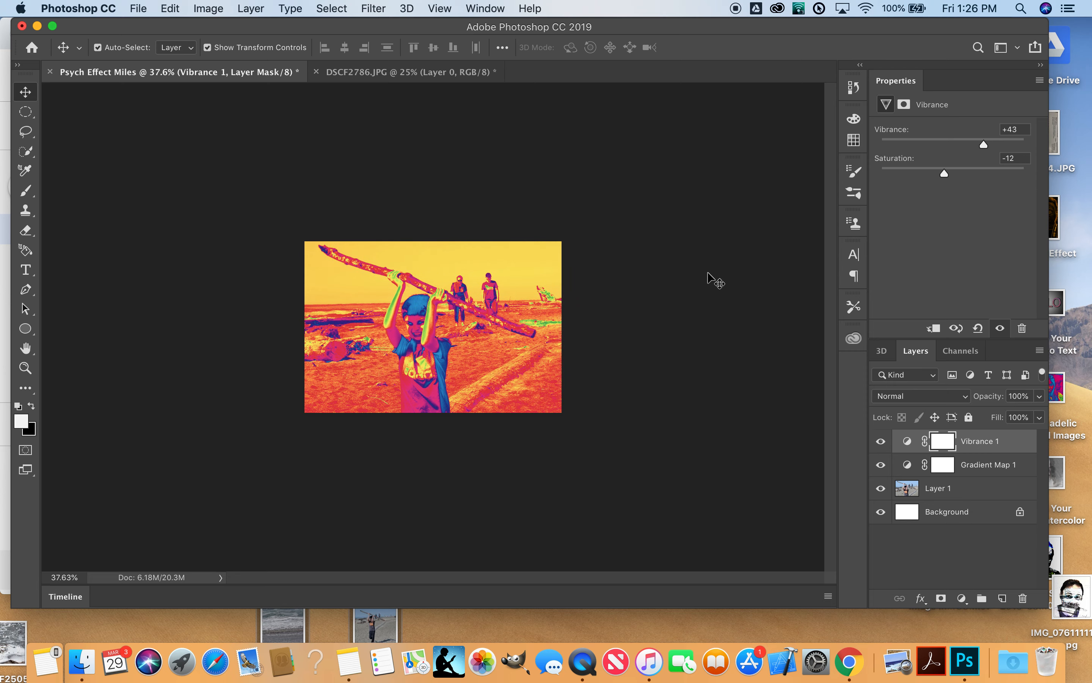
{"action": "scroll", "coordinate": [637, 316], "scroll_direction": "up", "scroll_amount": 5}
{"action": "scroll", "coordinate": [637, 315], "scroll_direction": "up", "scroll_amount": 1}
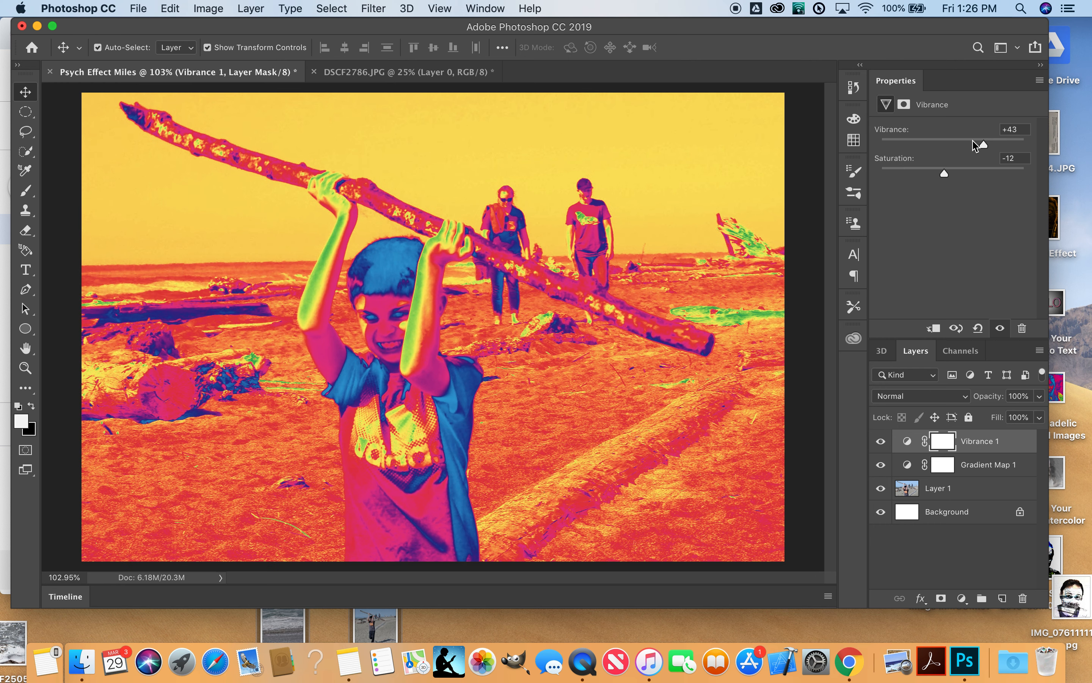
{"action": "left_click_drag", "start_coordinate": [984, 144], "coordinate": [1006, 145]}
{"action": "left_click_drag", "start_coordinate": [948, 175], "coordinate": [968, 177]}
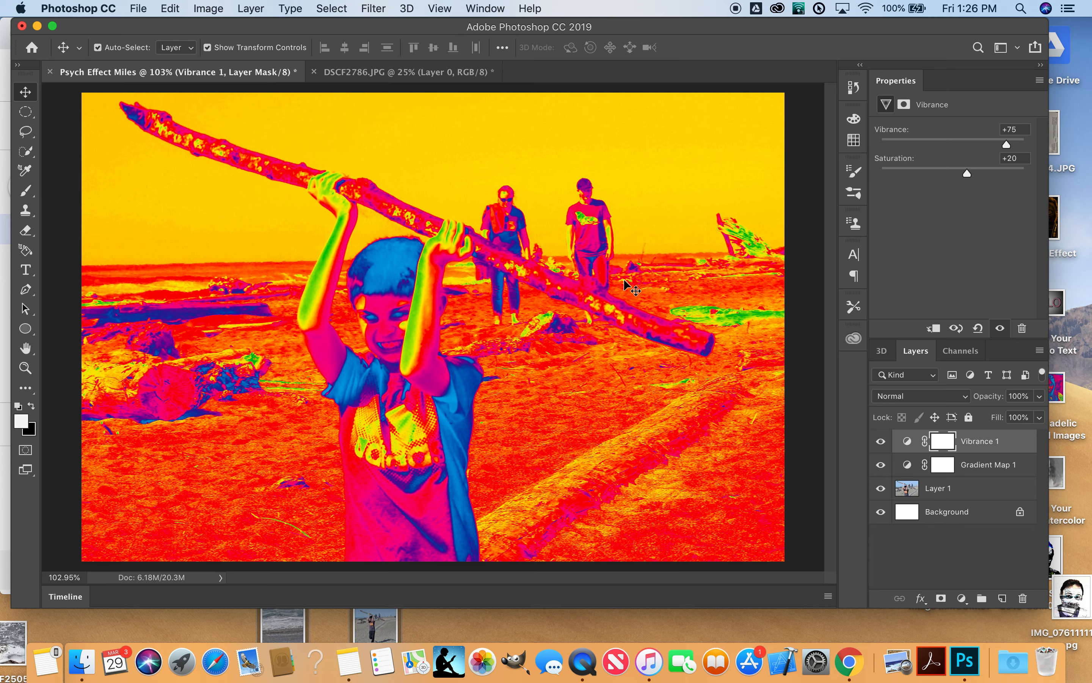
- Open the ocean photo DSCF2524 from the Desktop and unlock its background layer
{"action": "left_click", "coordinate": [138, 9]}
{"action": "left_click", "coordinate": [143, 41]}
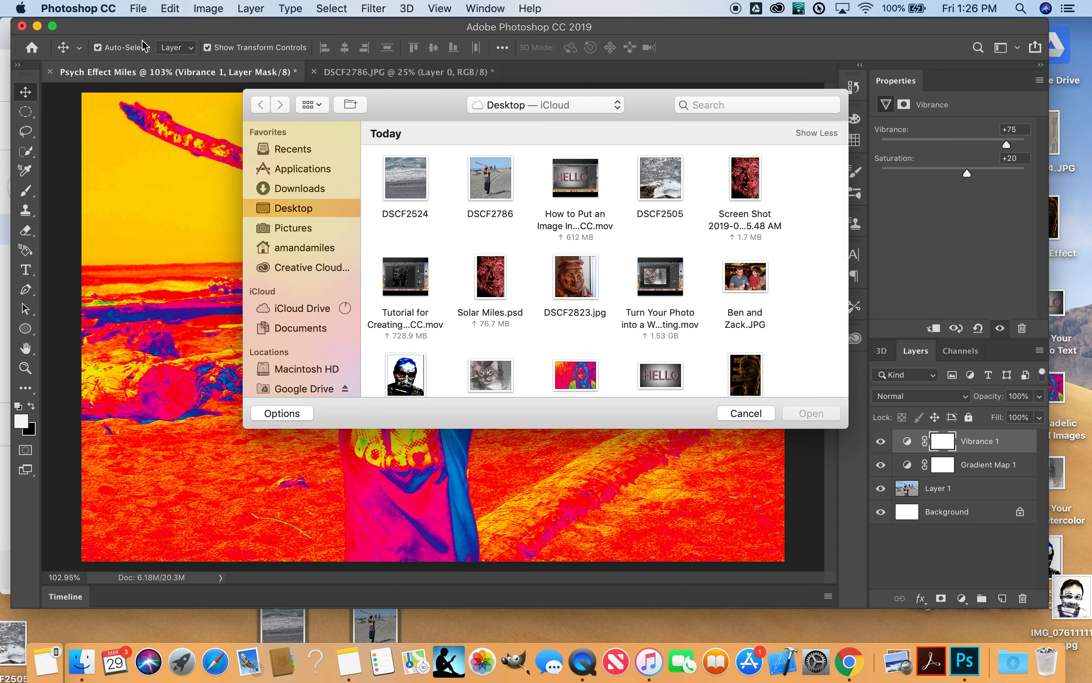
{"action": "left_click", "coordinate": [410, 183]}
{"action": "left_click", "coordinate": [803, 416]}
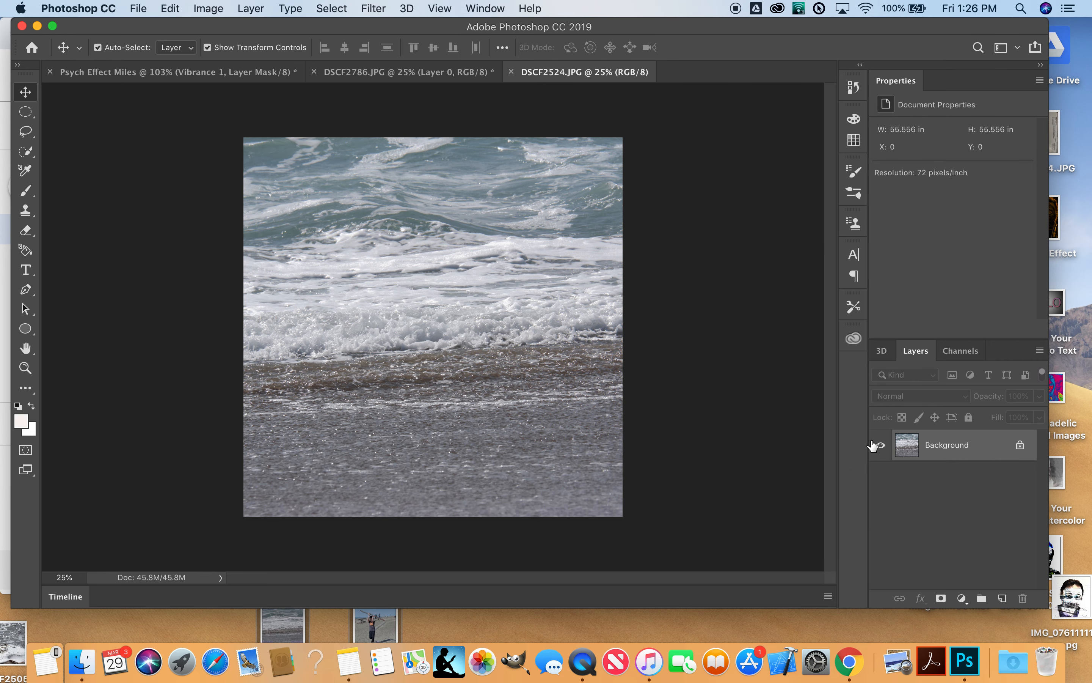
{"action": "left_click", "coordinate": [1020, 446]}
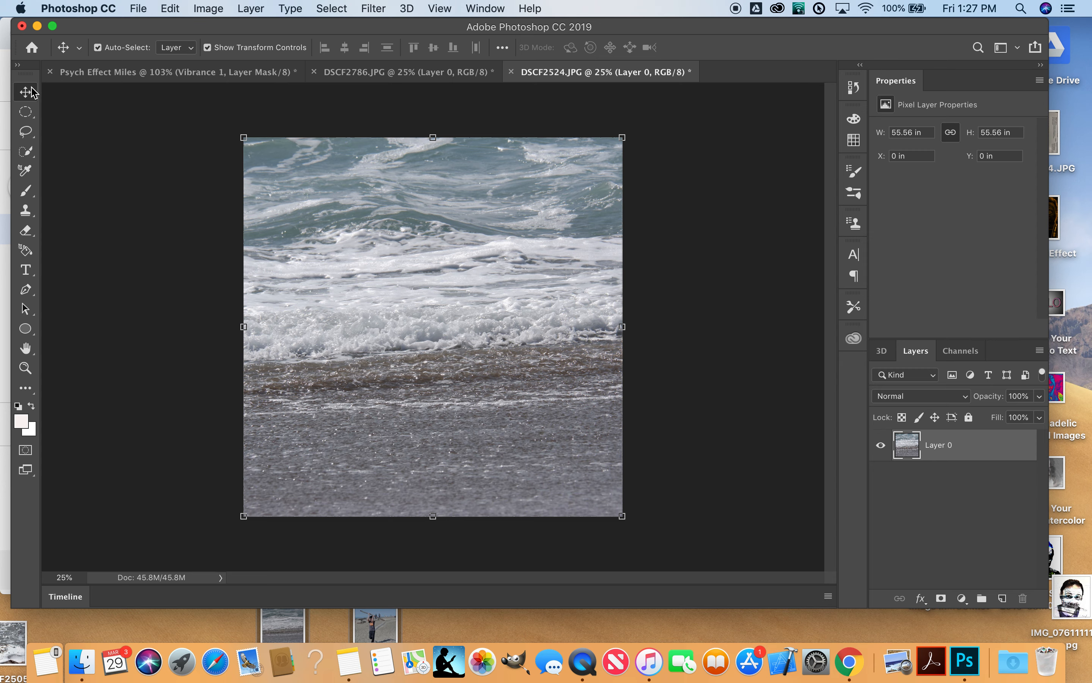
- Try to move the ocean photo into the psychedelic beach document, and undo the last change there
{"action": "left_click_drag", "start_coordinate": [355, 253], "coordinate": [181, 75]}
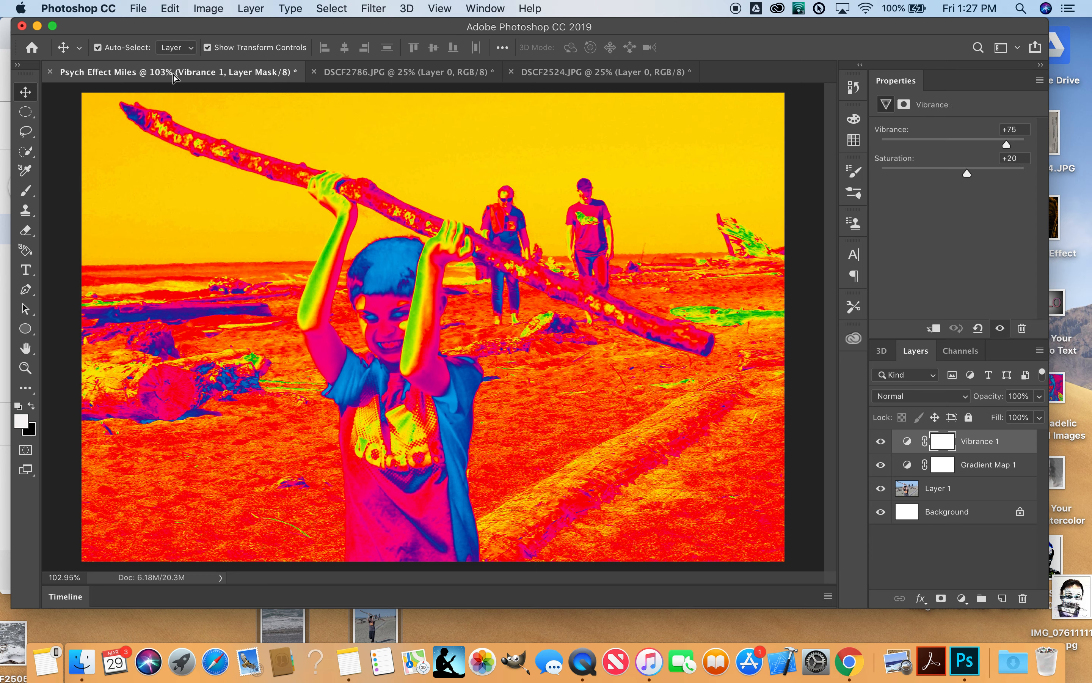
{"action": "left_click", "coordinate": [207, 165]}
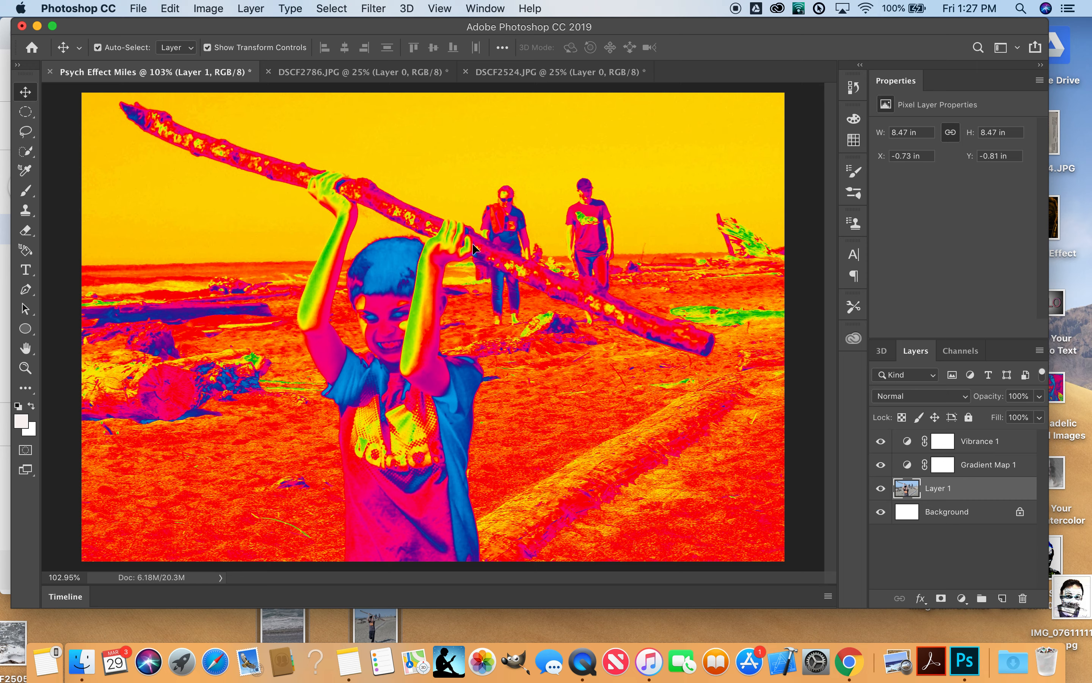
{"action": "key", "text": "super+z"}
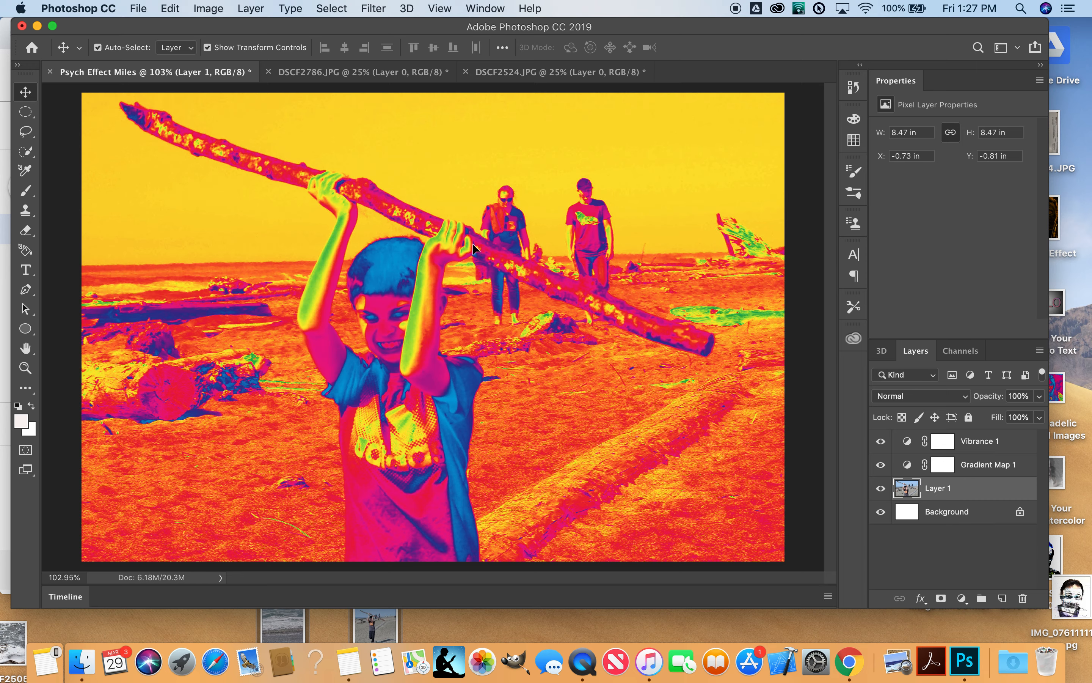
- Copy the ocean photo's layer into the psychedelic beach document directly above Layer 1 so that it covers the whole canvas
{"action": "left_click", "coordinate": [590, 77]}
{"action": "left_click_drag", "start_coordinate": [366, 275], "coordinate": [193, 181]}
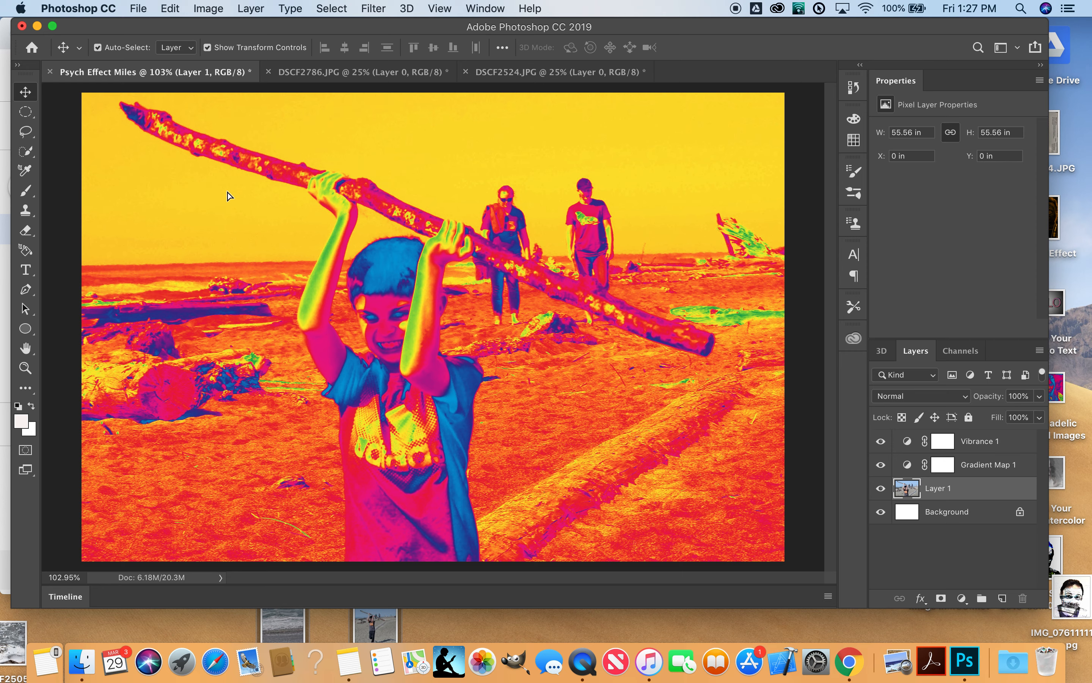
{"action": "left_click_drag", "start_coordinate": [395, 316], "coordinate": [449, 354]}
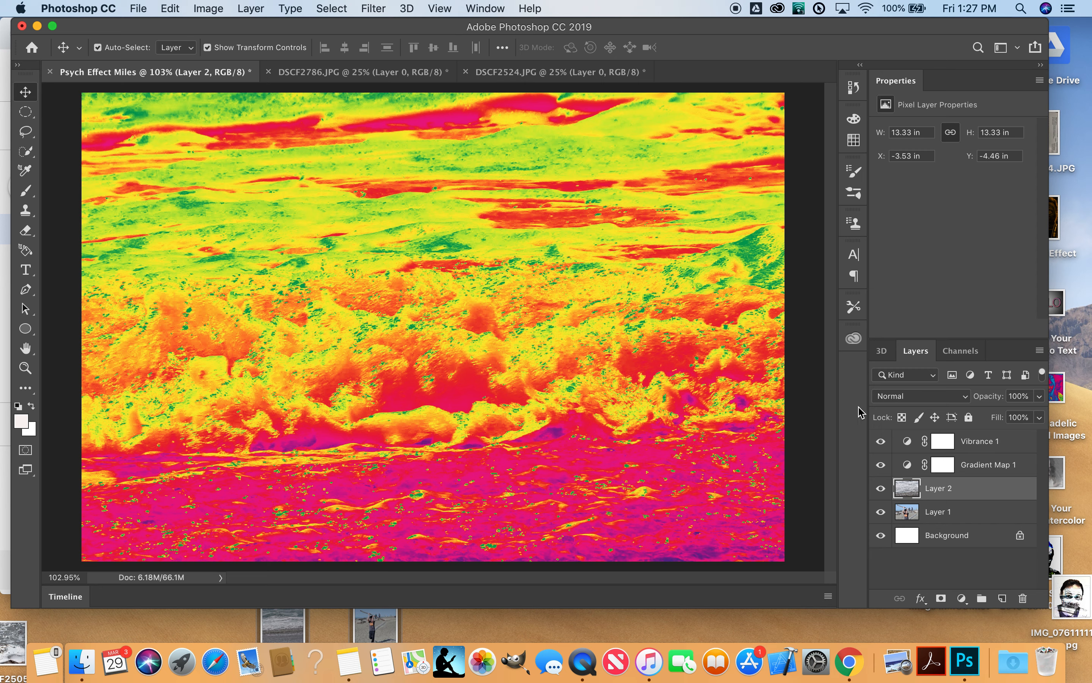
- Rename the ocean photo's layer as Texture
{"action": "double_click", "coordinate": [933, 489]}
{"action": "type", "text": "Texture"}
{"action": "key", "text": "Return"}
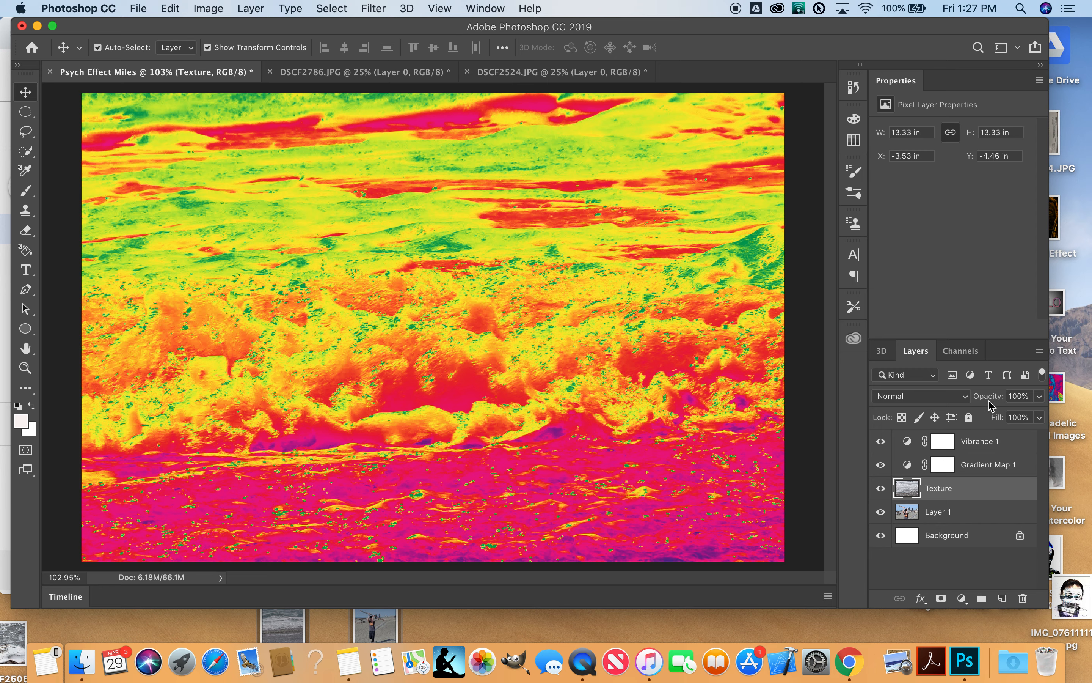
- Set the Texture layer's blend mode to Color Dodge and its opacity to 25%
{"action": "left_click", "coordinate": [964, 402]}
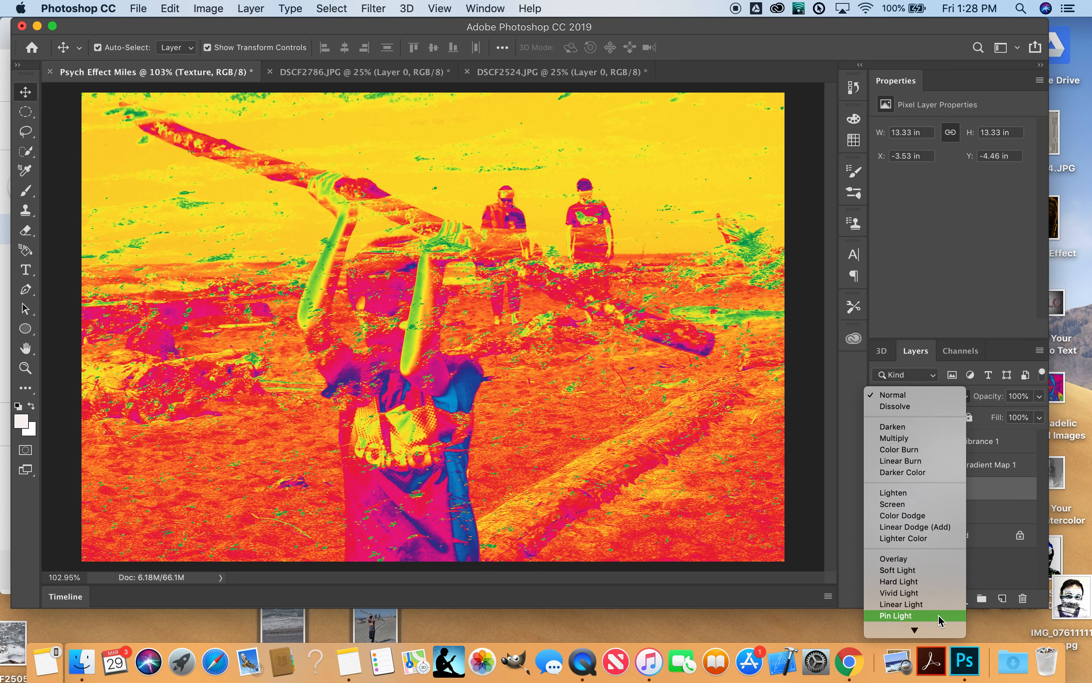
{"action": "scroll", "coordinate": [941, 621], "scroll_direction": "down", "scroll_amount": 5}
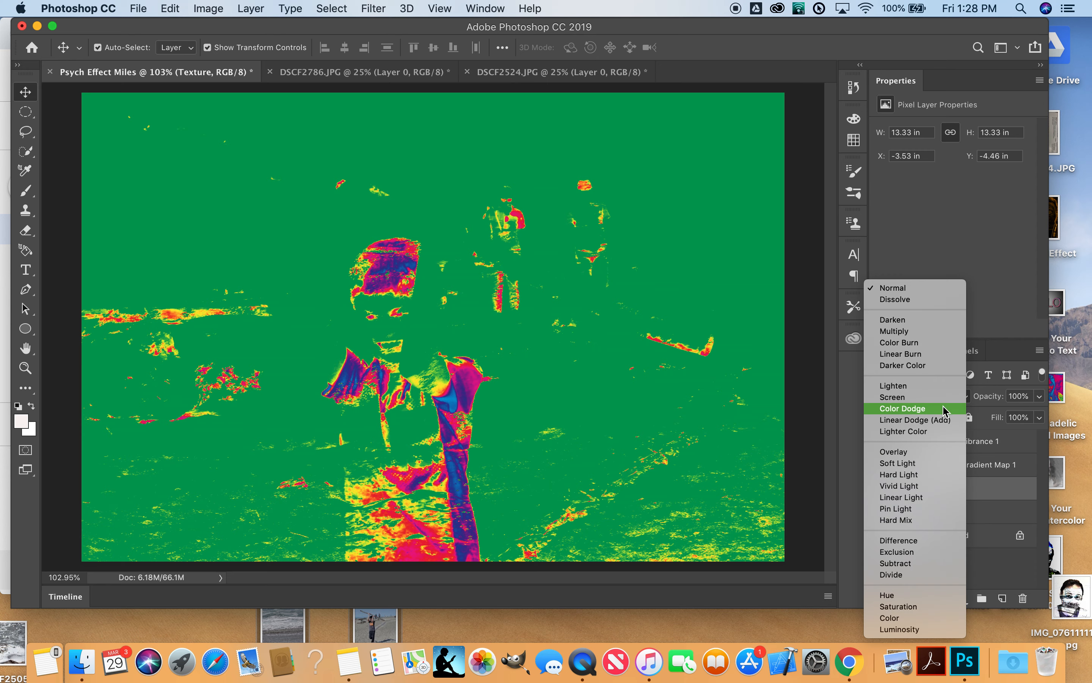
{"action": "left_click", "coordinate": [945, 411]}
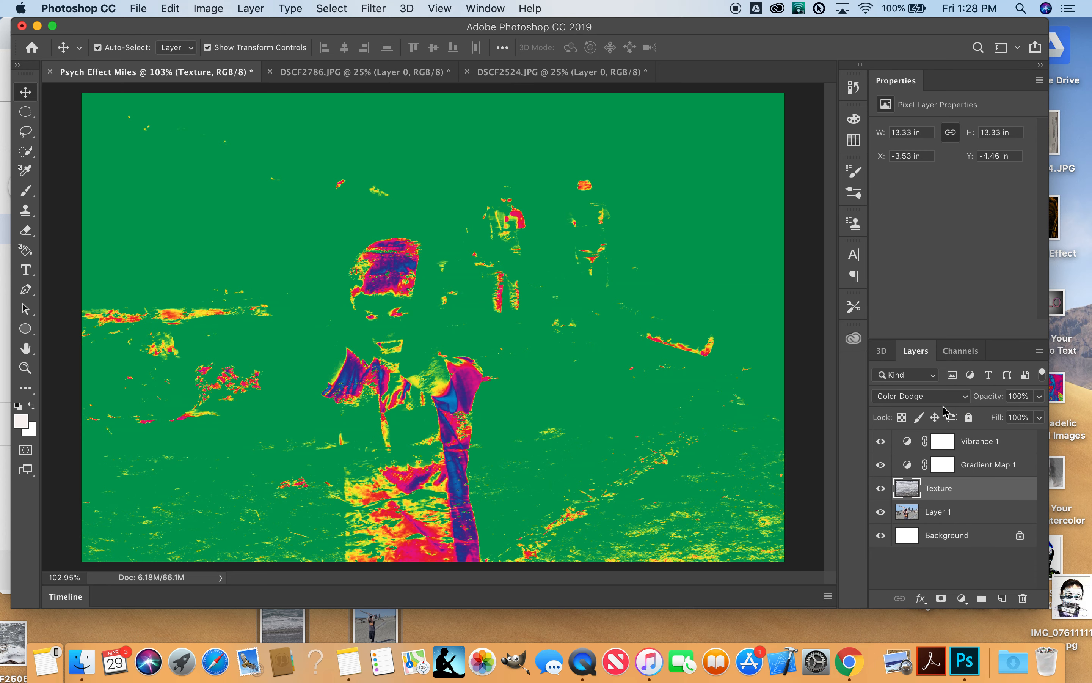
{"action": "left_click", "coordinate": [1028, 396]}
{"action": "type", "text": "25"}
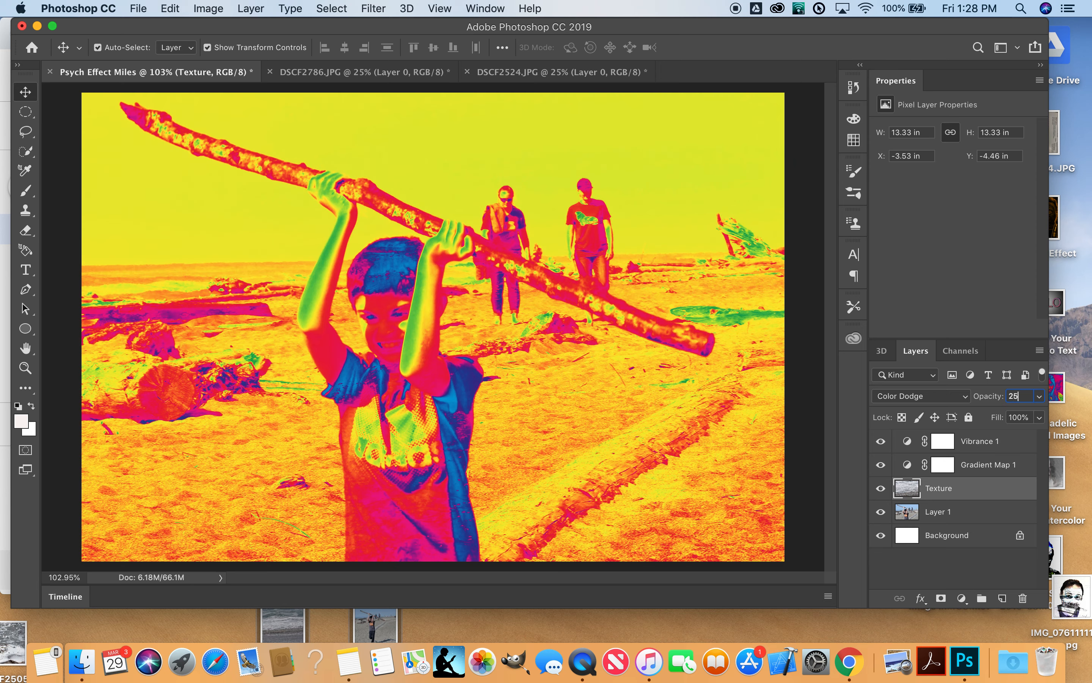
{"action": "key", "text": "Return"}
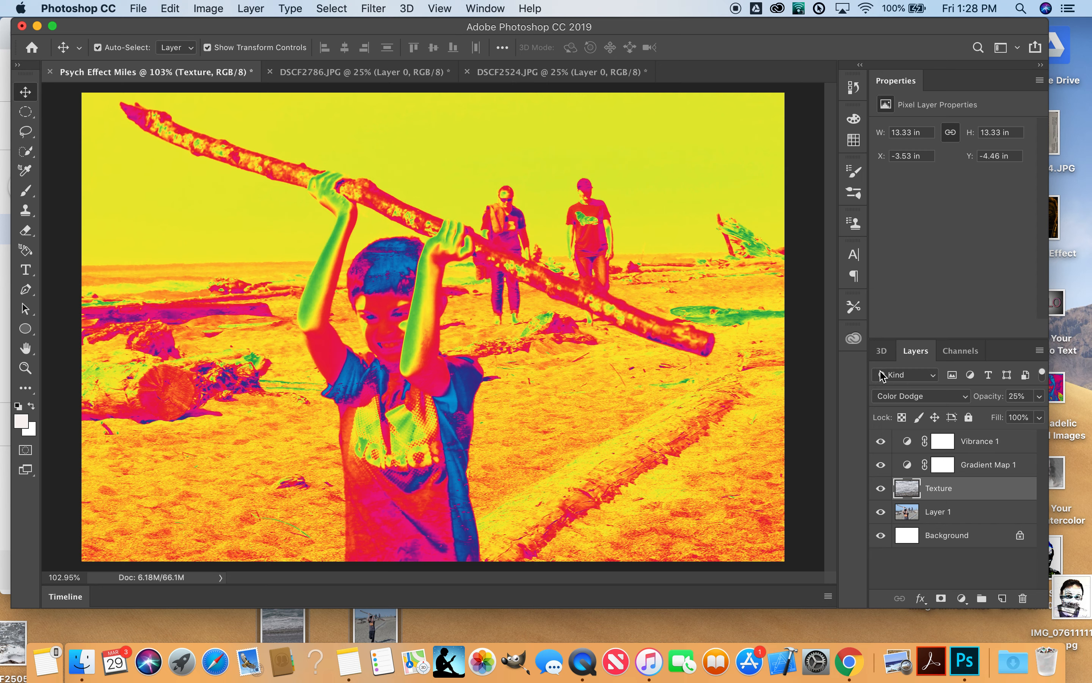
- Raise the Texture layer's opacity to 58%
{"action": "left_click", "coordinate": [1022, 399]}
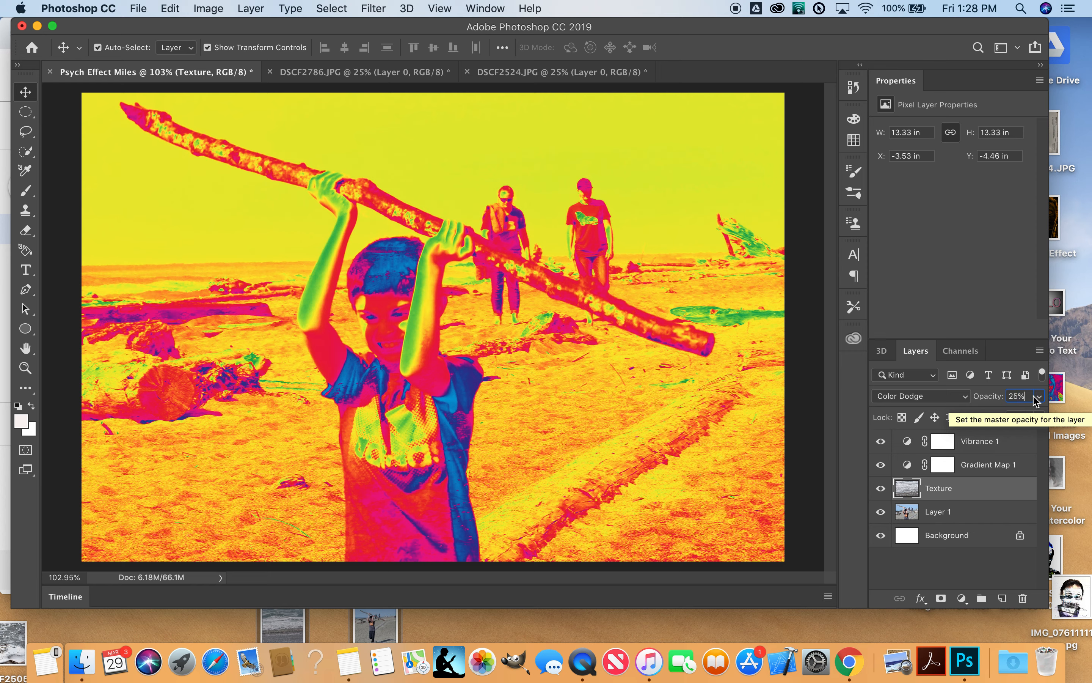
{"action": "left_click", "coordinate": [1038, 397]}
{"action": "mouse_move", "coordinate": [988, 416]}
{"action": "left_mouse_down"}
{"action": "mouse_move", "coordinate": [1068, 427]}
{"action": "mouse_move", "coordinate": [997, 413]}
{"action": "mouse_move", "coordinate": [1010, 415]}
{"action": "left_mouse_up"}
- Change the Texture layer's blend mode to Soft Light and raise its opacity to 100%
{"action": "left_click", "coordinate": [955, 400]}
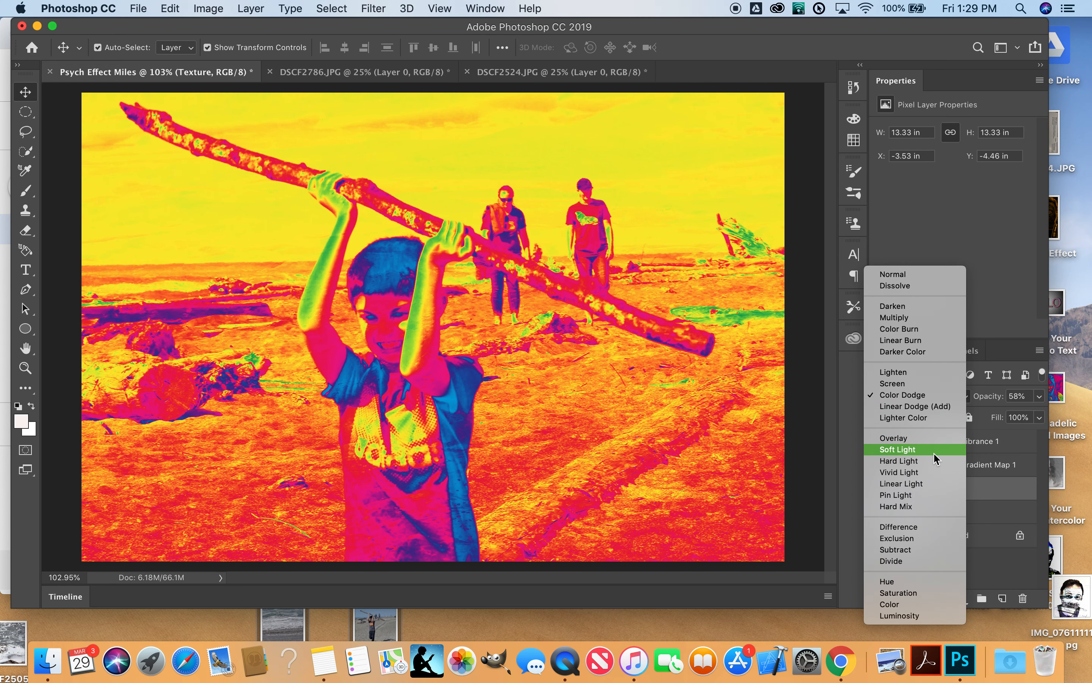
{"action": "left_click", "coordinate": [934, 450]}
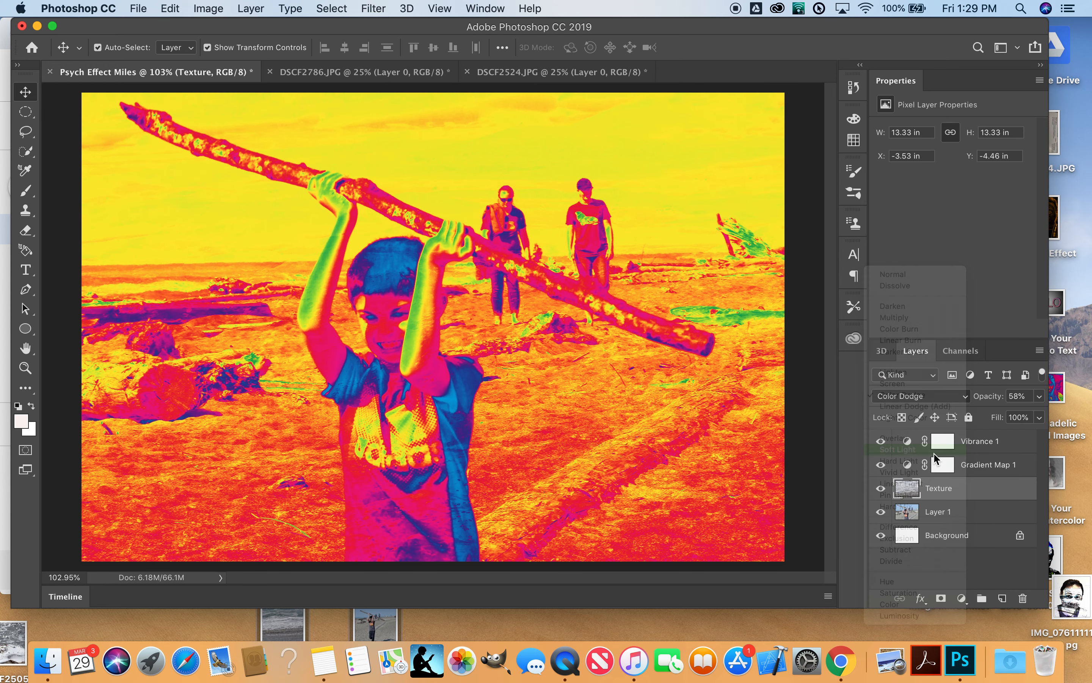
{"action": "left_click", "coordinate": [1039, 397]}
{"action": "left_click_drag", "start_coordinate": [1008, 414], "coordinate": [1052, 424]}
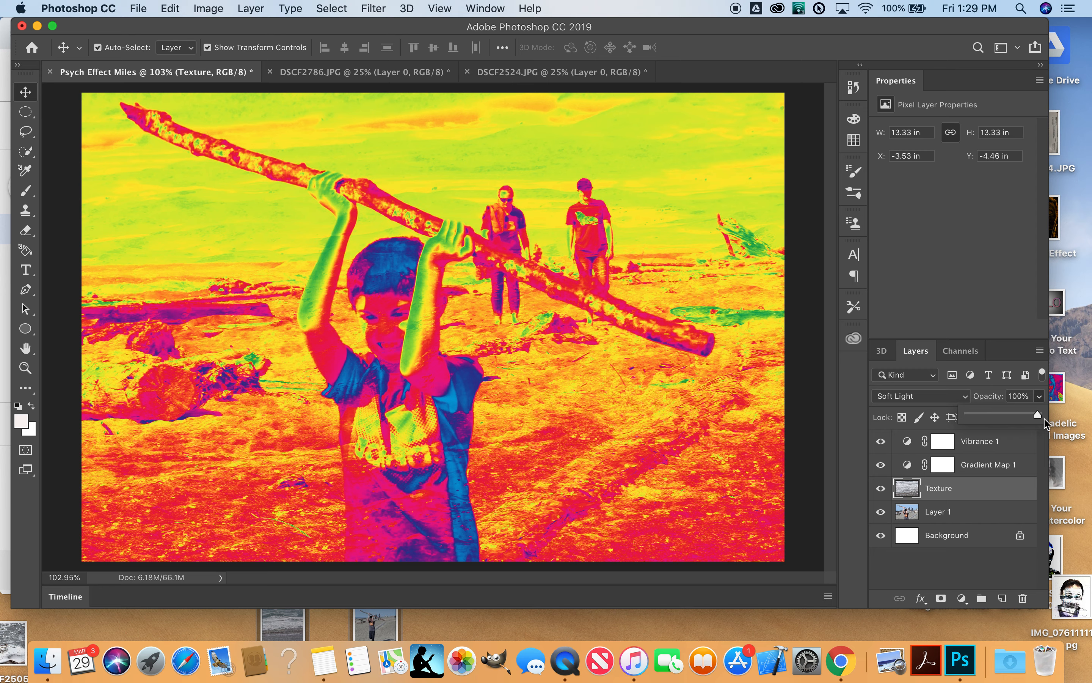
{"action": "left_click", "coordinate": [1019, 396]}
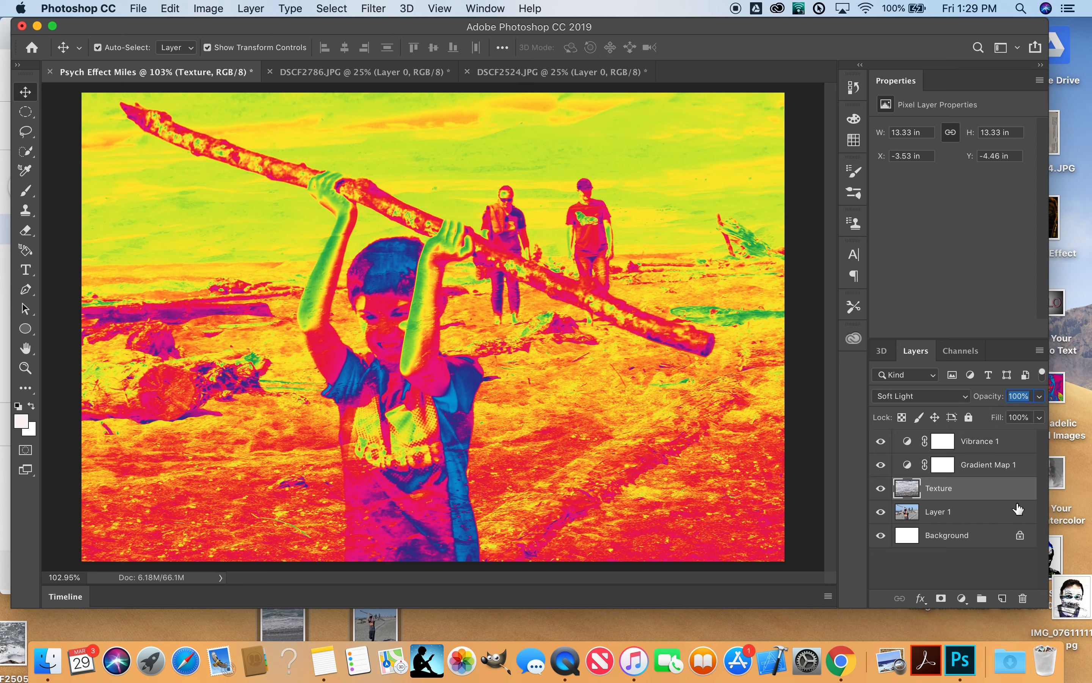
- Change the Texture layer's blend mode to Darken and deselect the layer
{"action": "left_click", "coordinate": [946, 399]}
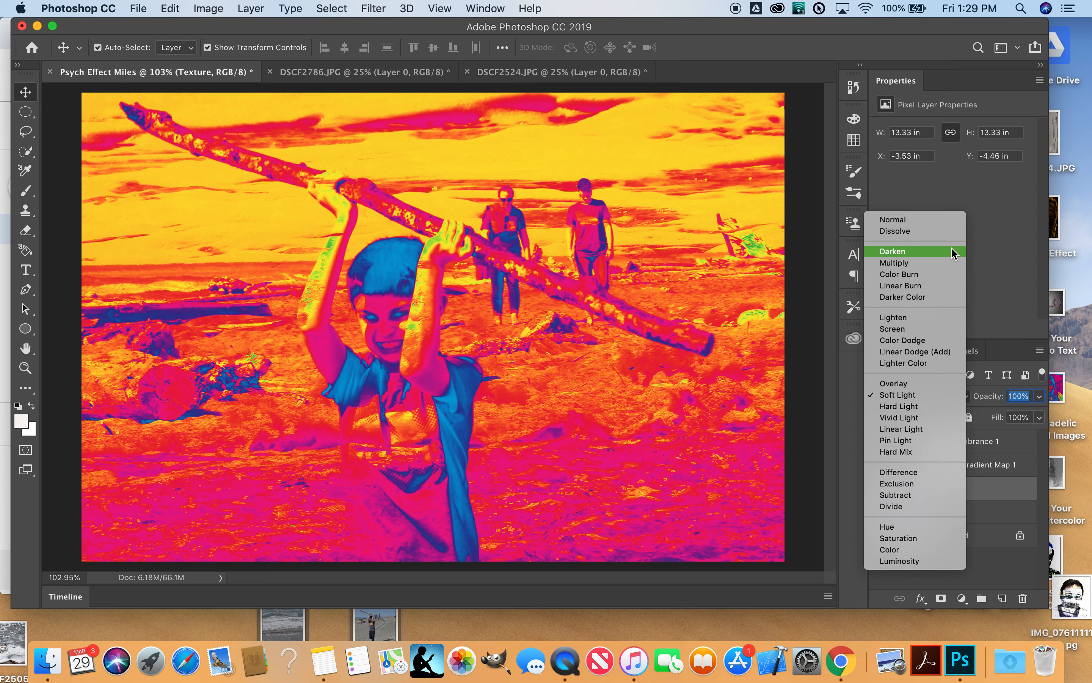
{"action": "left_click", "coordinate": [954, 254]}
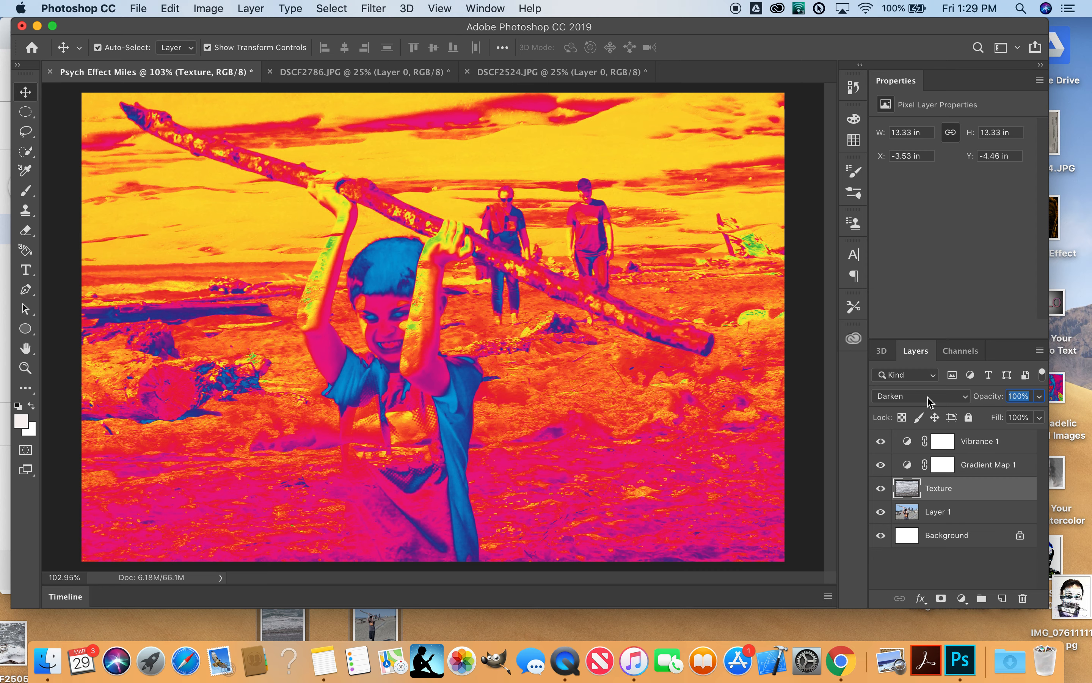
{"action": "left_click", "coordinate": [811, 385]}
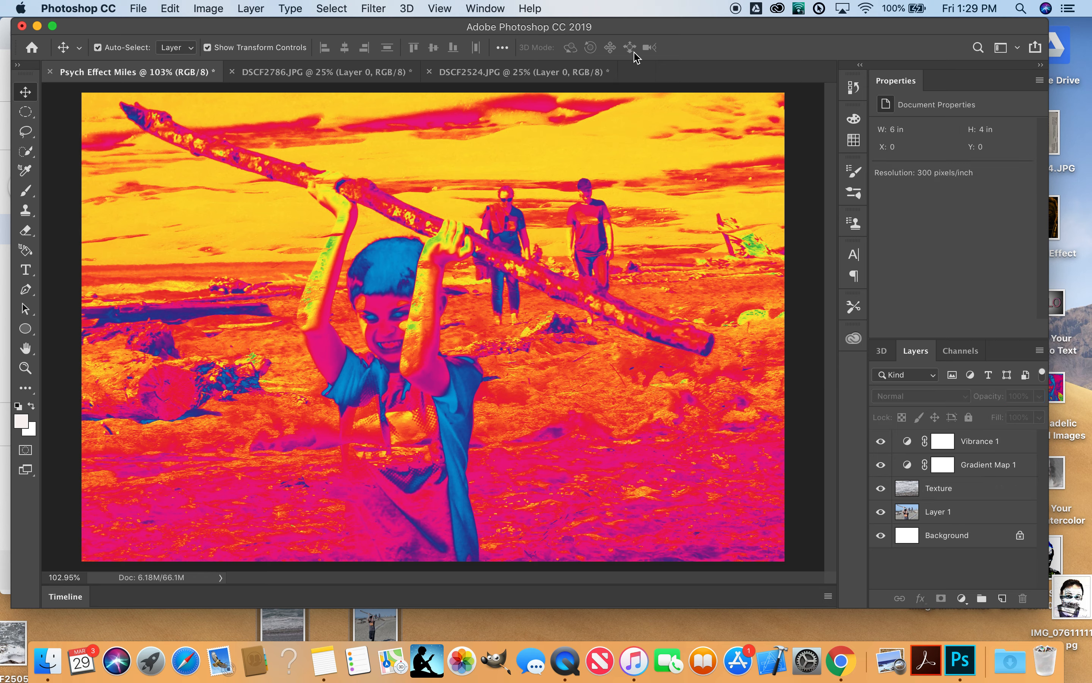
- Save the document in Photoshop format with its layers to the Creative Cloud Files folder
{"action": "left_click", "coordinate": [145, 9]}
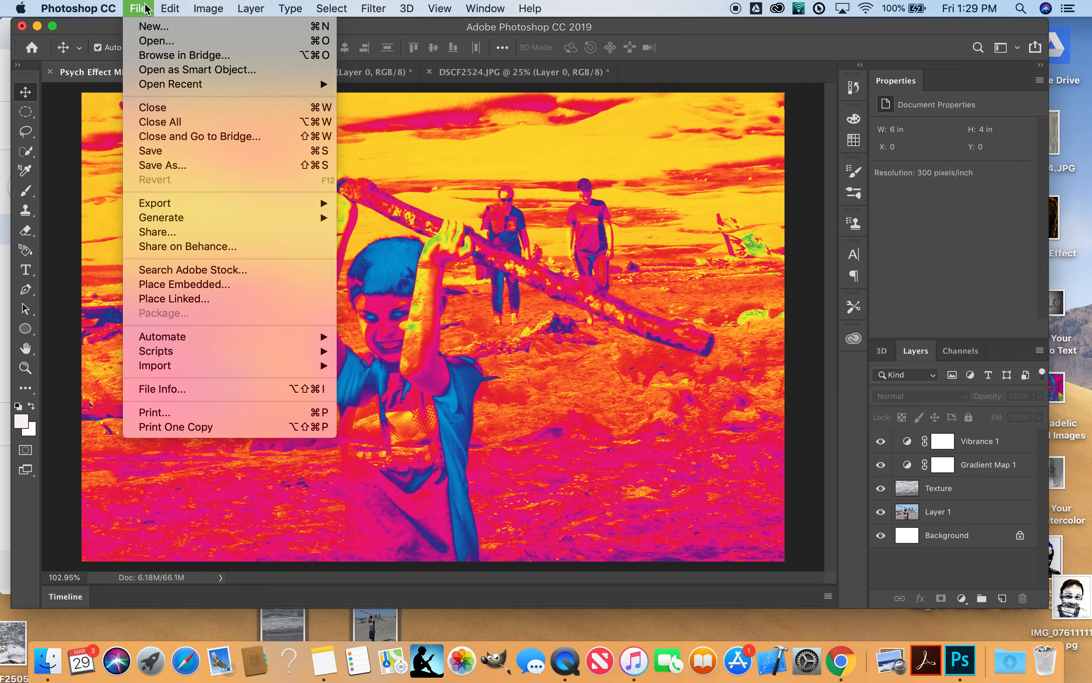
{"action": "left_click", "coordinate": [164, 166]}
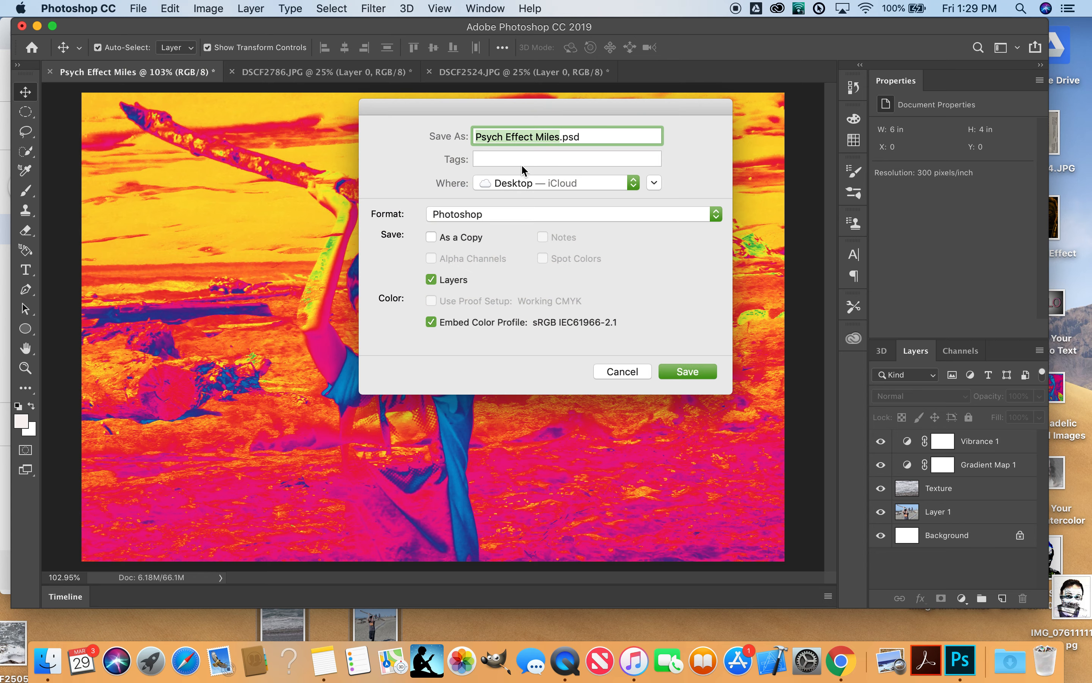
{"action": "left_click", "coordinate": [525, 181]}
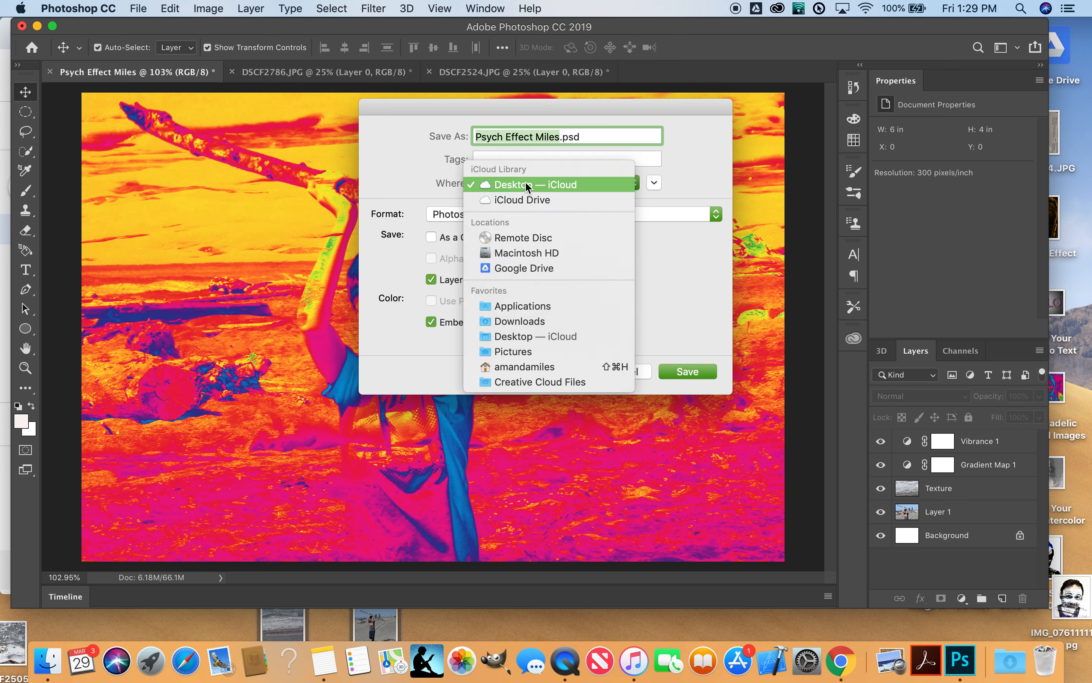
{"action": "left_click", "coordinate": [569, 379]}
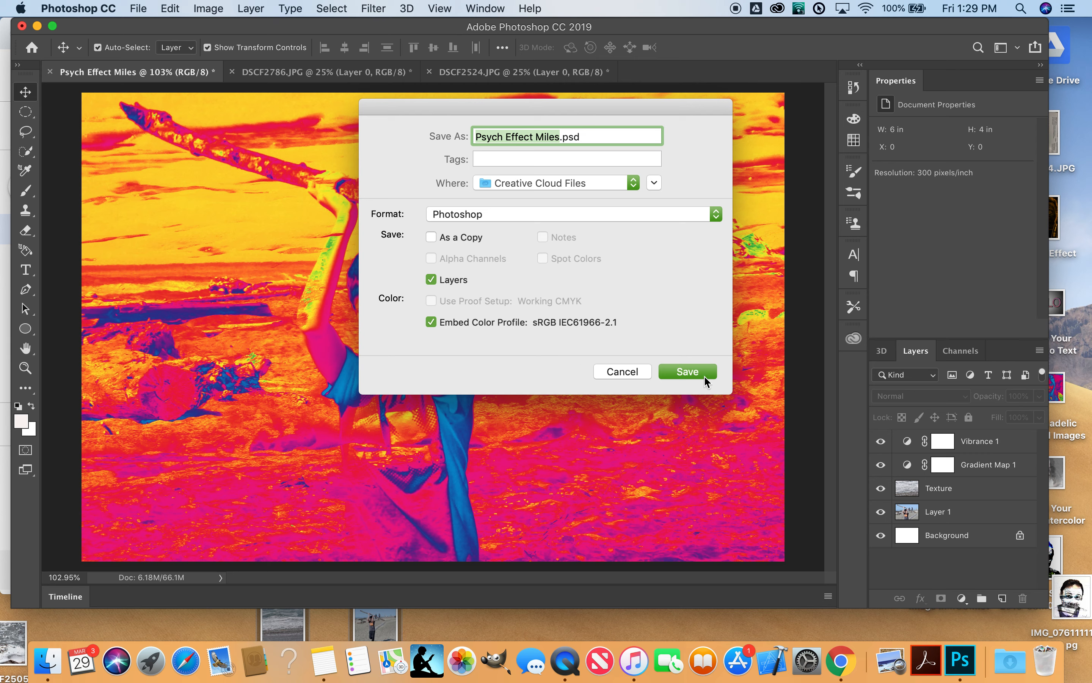
{"action": "left_click", "coordinate": [687, 371]}
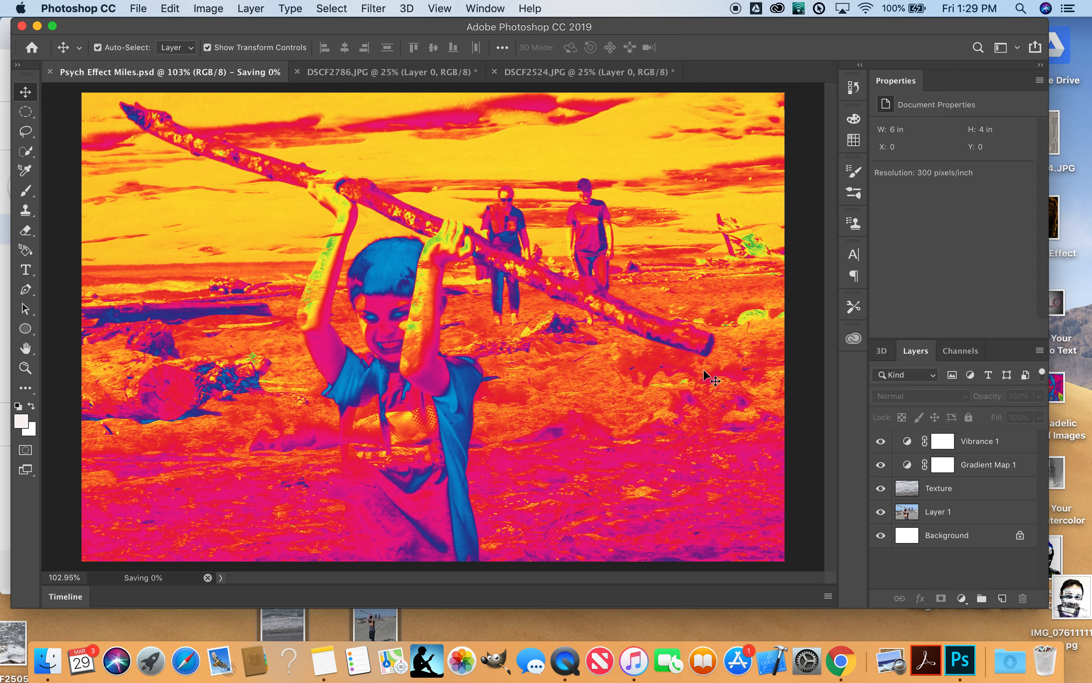